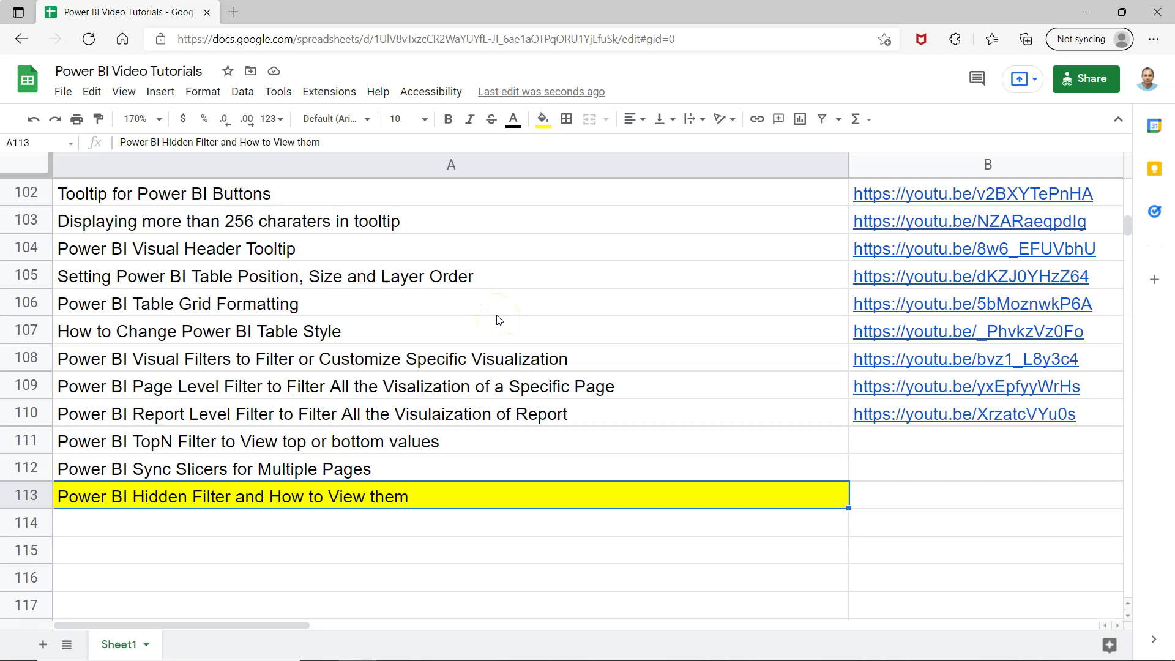
Scroll around the tutorial list near the yellow row 113 entry.
{"action": "scroll", "coordinate": [499, 319], "scroll_direction": "up", "scroll_amount": 3}
{"action": "scroll", "coordinate": [499, 320], "scroll_direction": "down", "scroll_amount": 1}
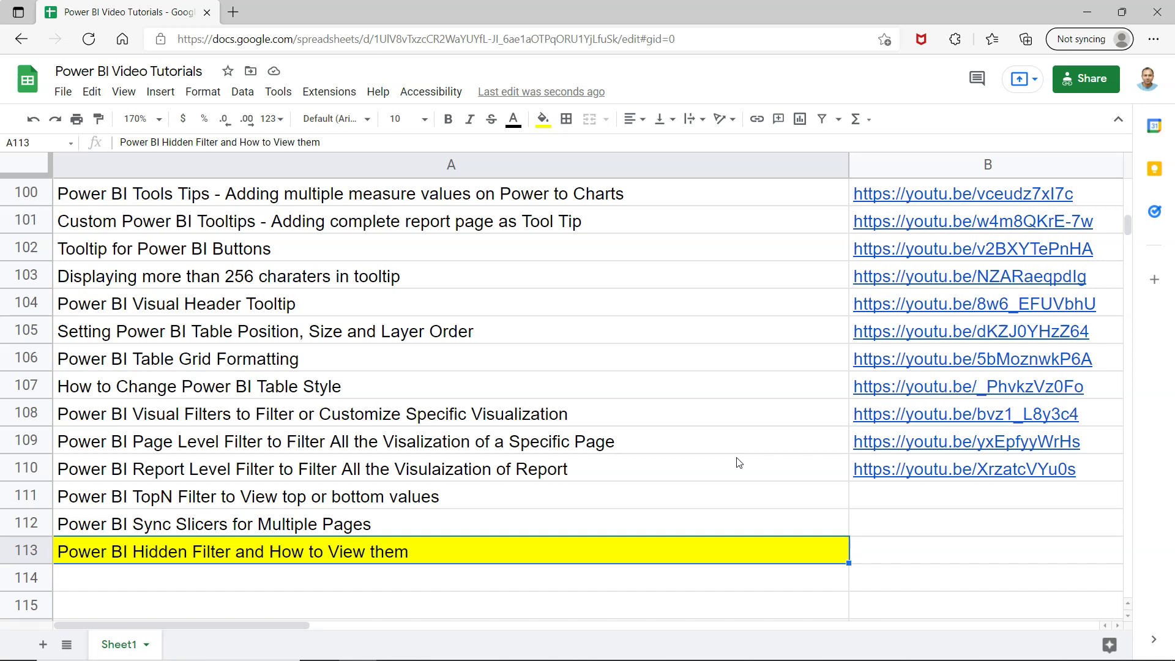
Switch to Power BI and filter the report to Office Supplies, viewing Page 3.
{"action": "key", "text": "alt+Tab"}
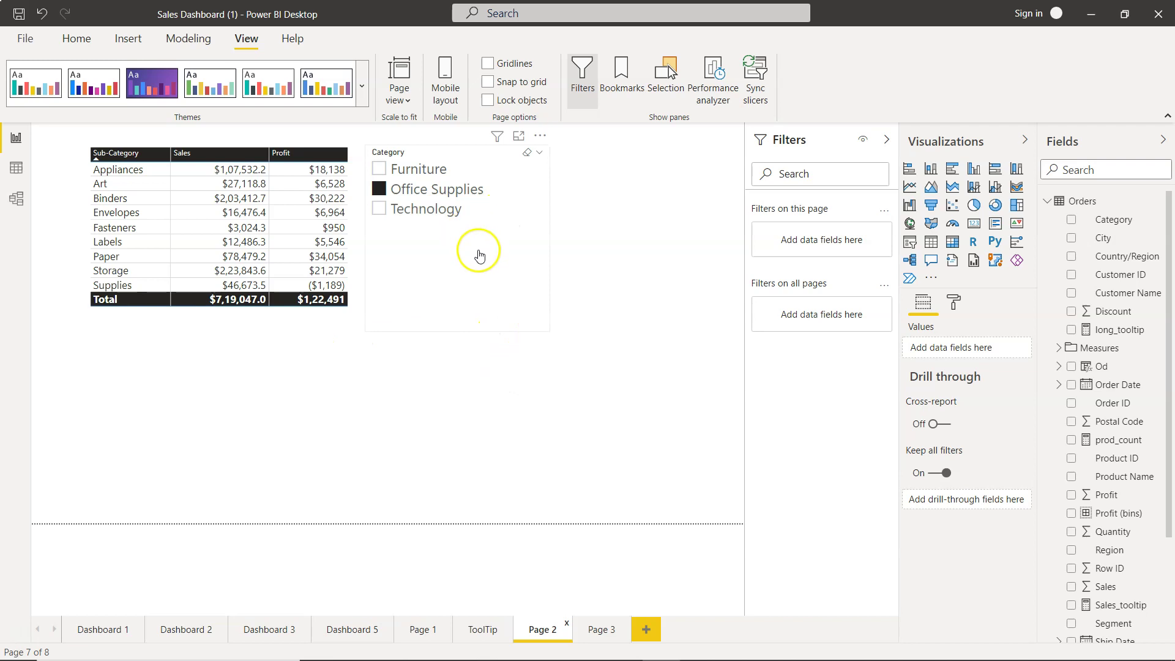
{"action": "mouse_move", "coordinate": [458, 233]}
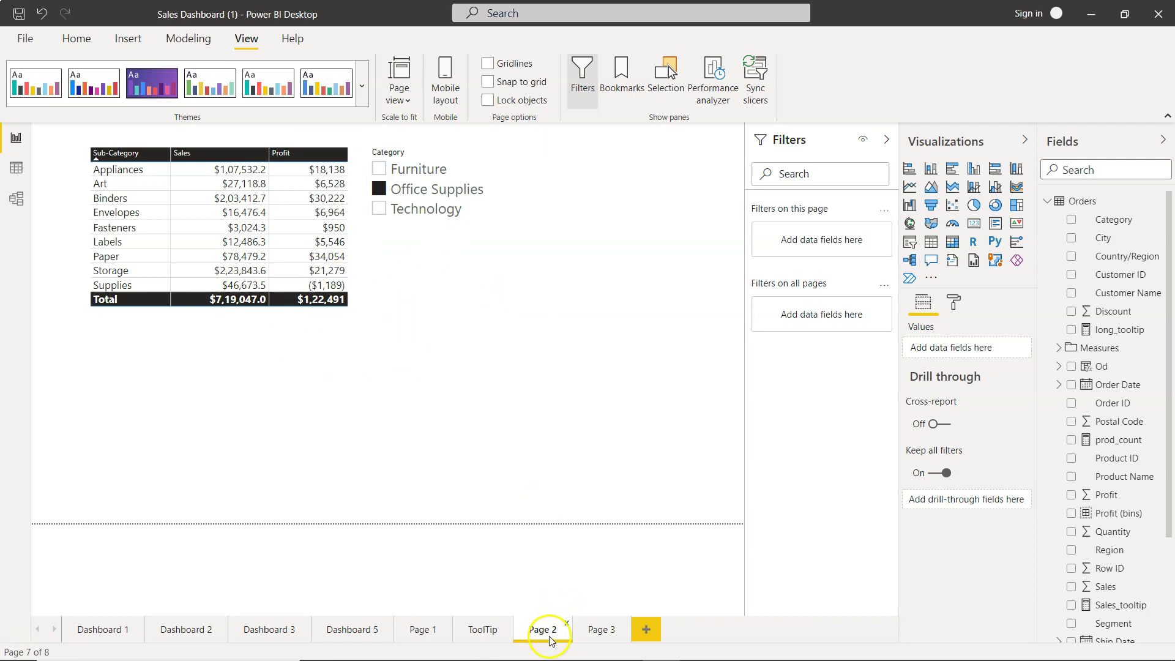
{"action": "mouse_move", "coordinate": [436, 189]}
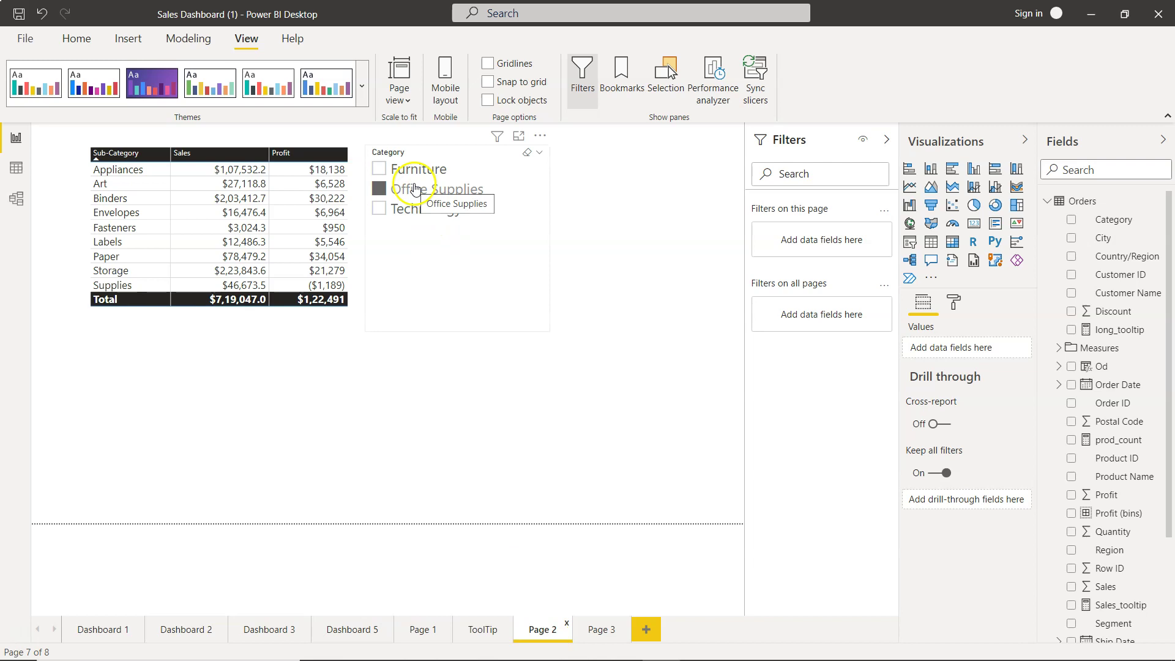
{"action": "left_click", "coordinate": [598, 632]}
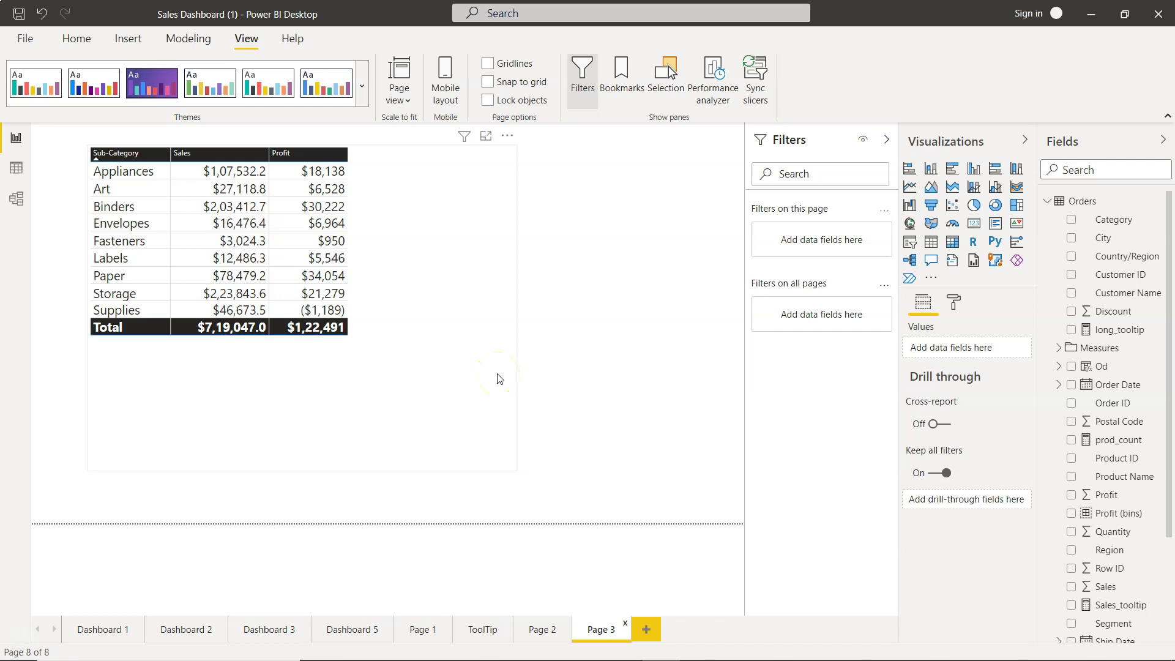
Return to Sheets and select the Sync Slicers topic, then the Hidden Filter row 113.
{"action": "key", "text": "alt+Tab"}
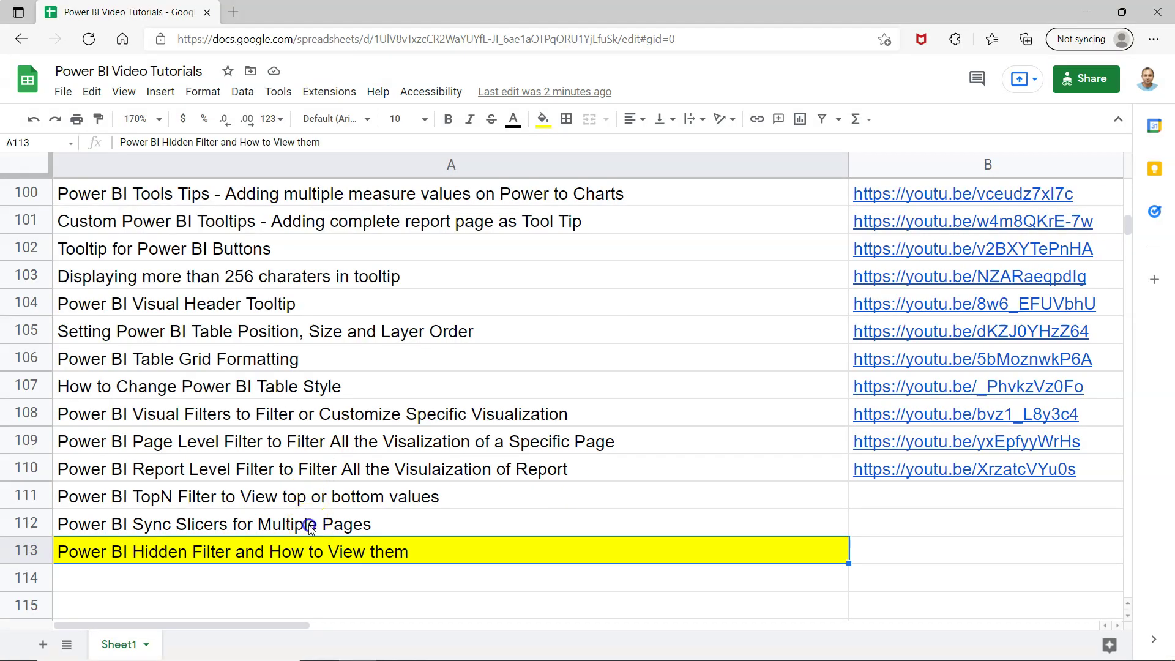
{"action": "left_click", "coordinate": [308, 521]}
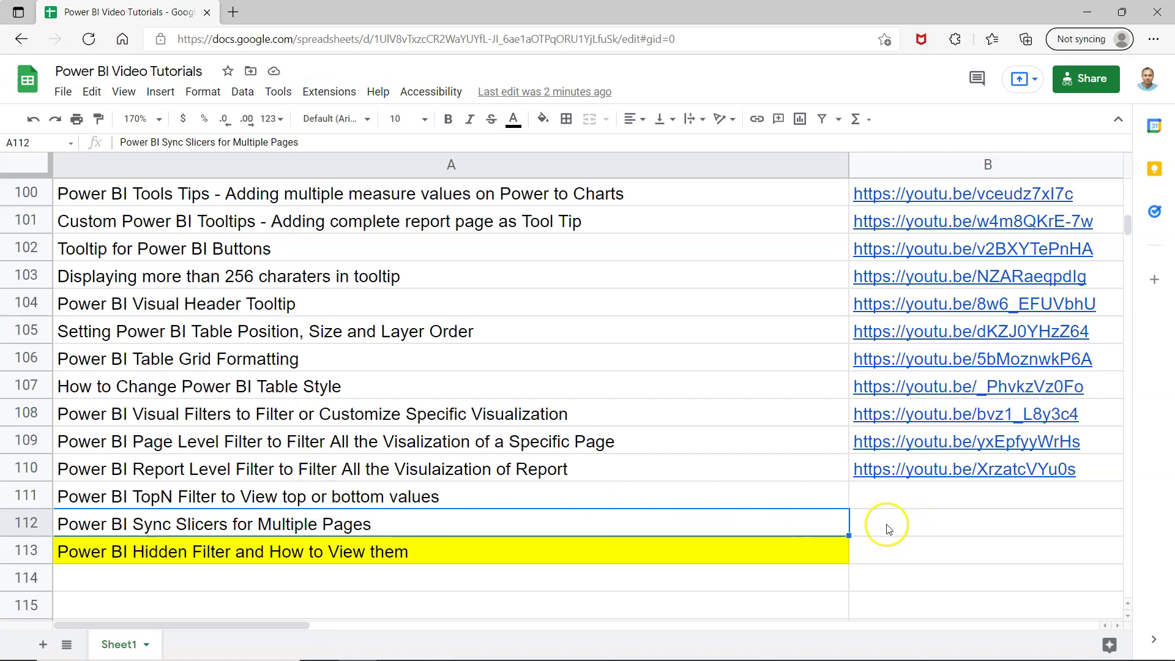
{"action": "left_click", "coordinate": [677, 556]}
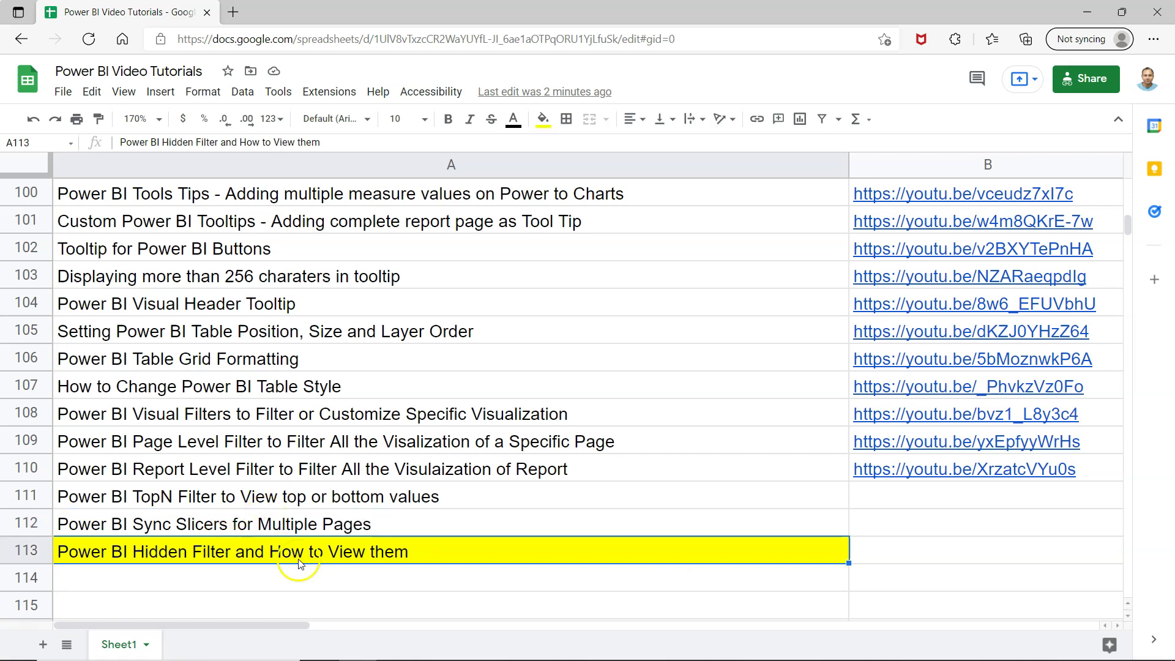
Pick Furniture in the Page 2 Category slicer and view Page 3's filtered table.
{"action": "key", "text": "alt+Tab"}
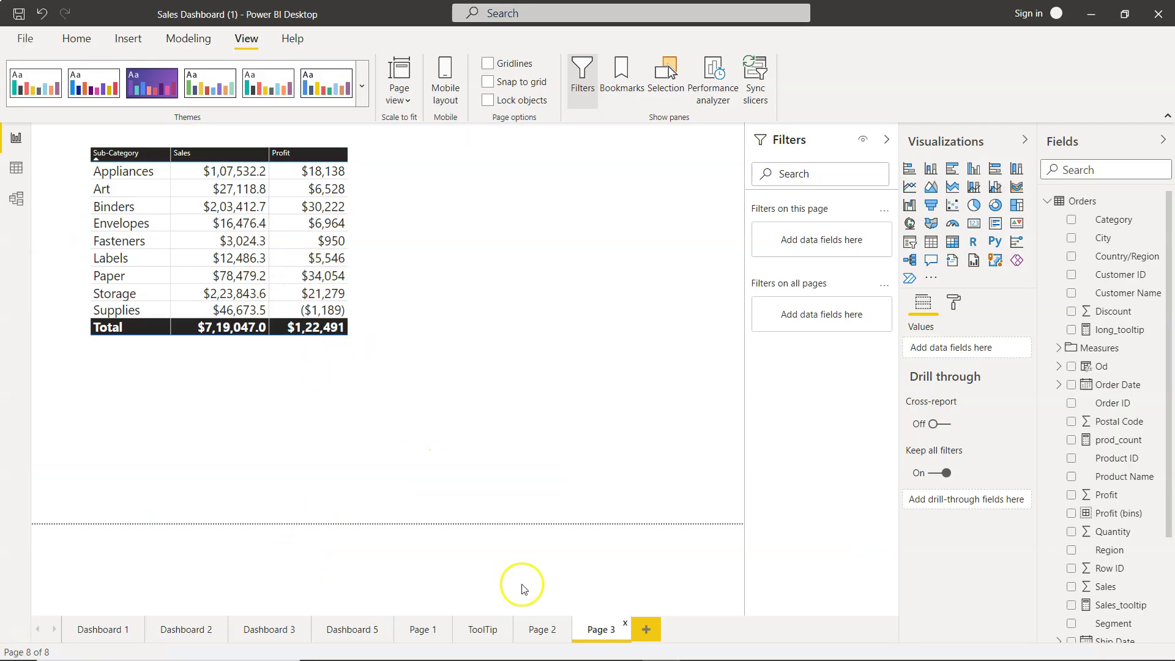
{"action": "left_click", "coordinate": [540, 630]}
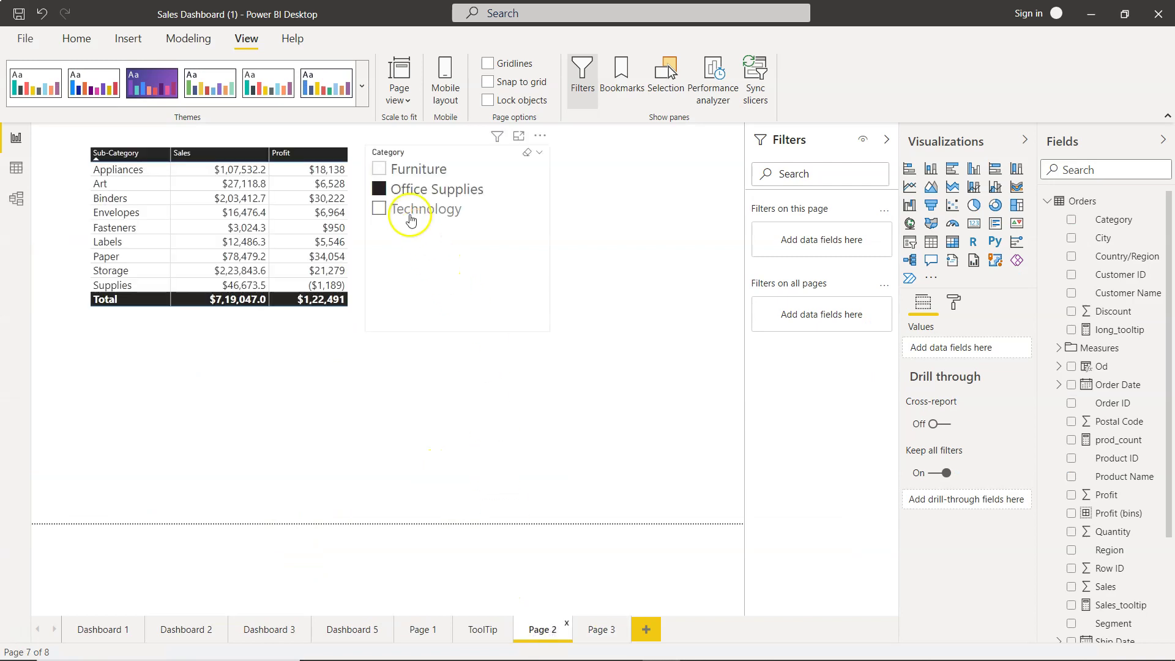
{"action": "left_click", "coordinate": [418, 169]}
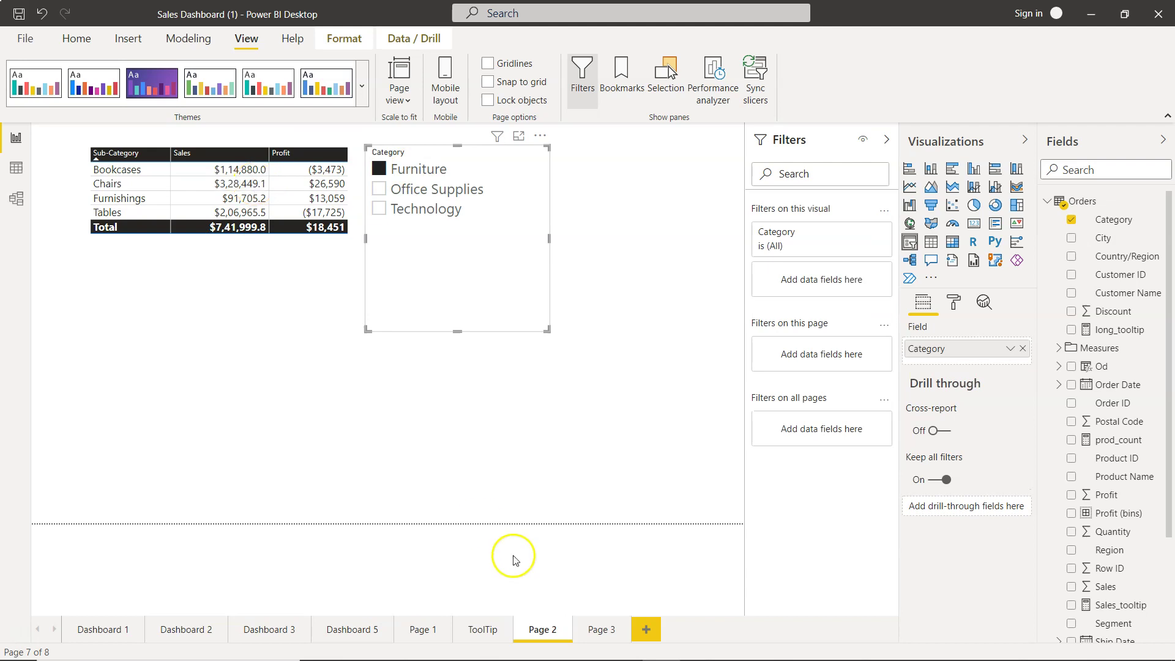
{"action": "left_click", "coordinate": [595, 624]}
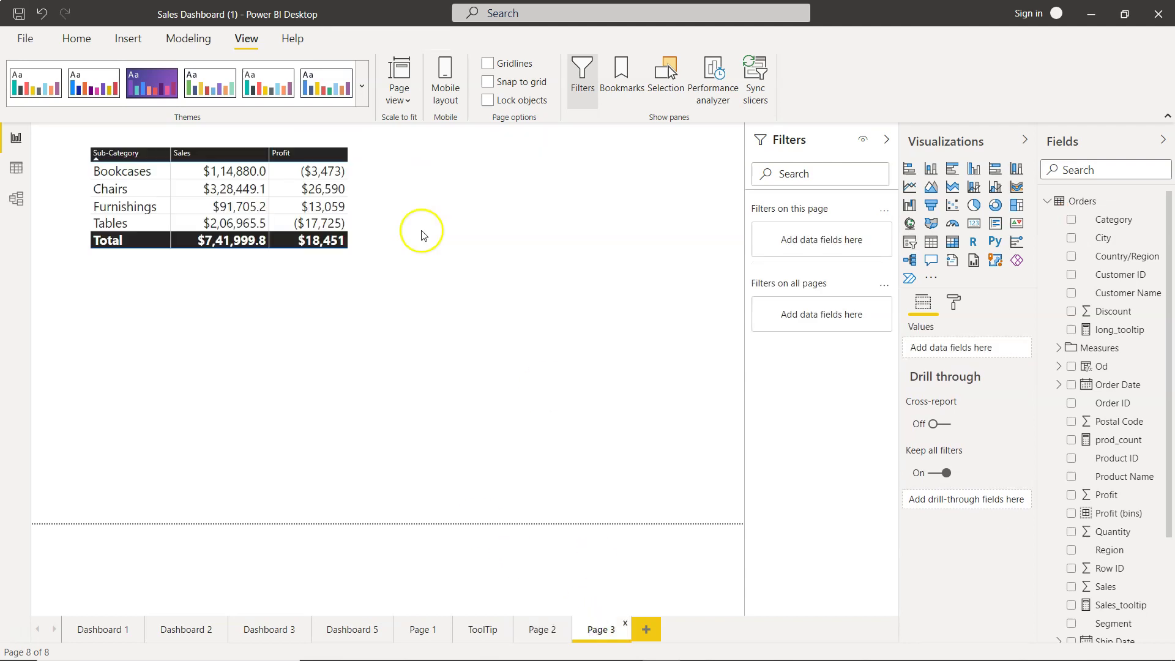
Select the Page 3 table to show its Profit, Sales and Sub-Category filters.
{"action": "mouse_move", "coordinate": [303, 307]}
{"action": "left_click", "coordinate": [347, 280]}
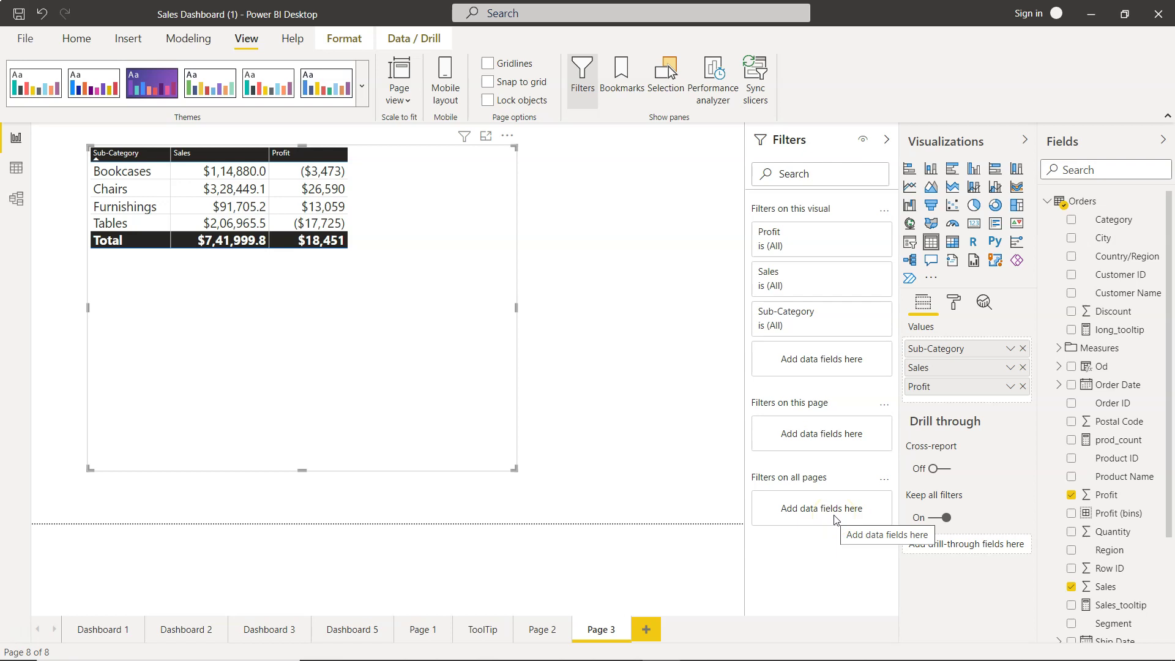
{"action": "left_click", "coordinate": [545, 211]}
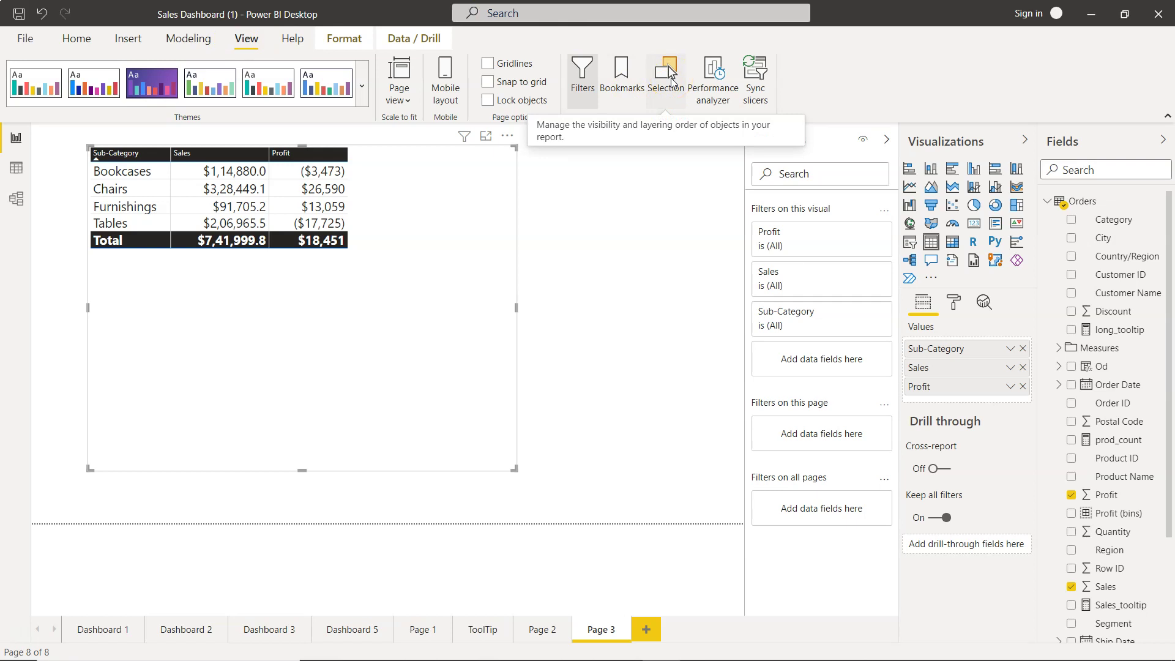
In the Selection pane, briefly unhide the hidden Category slicer, then hide it again.
{"action": "left_click", "coordinate": [670, 79]}
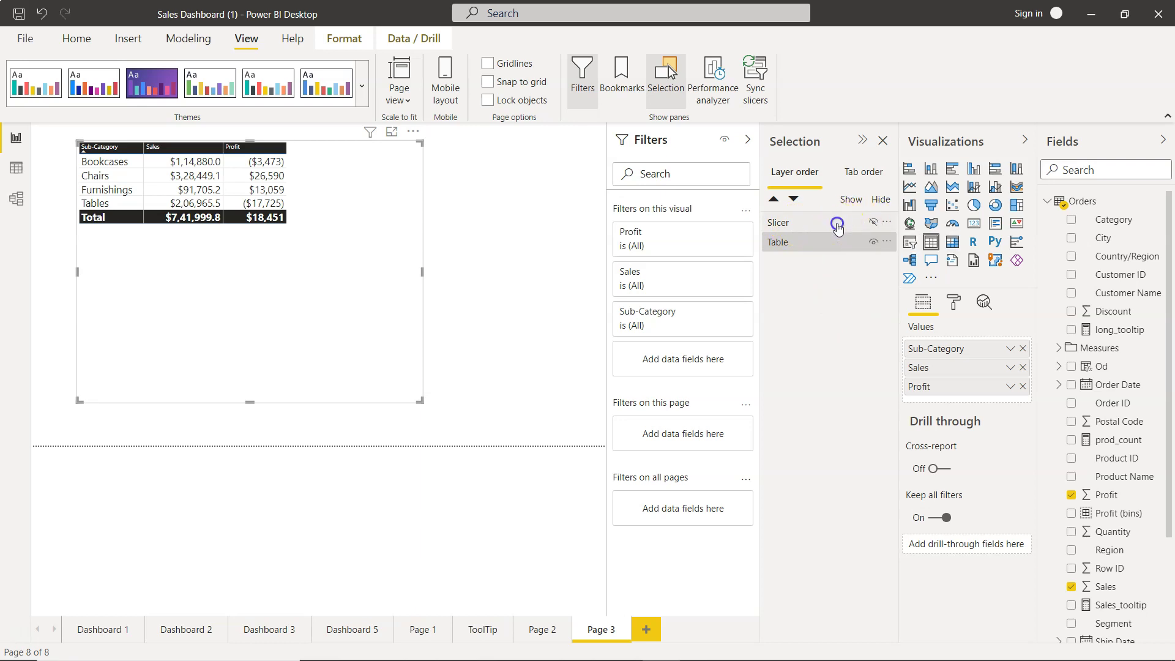
{"action": "left_click", "coordinate": [836, 226]}
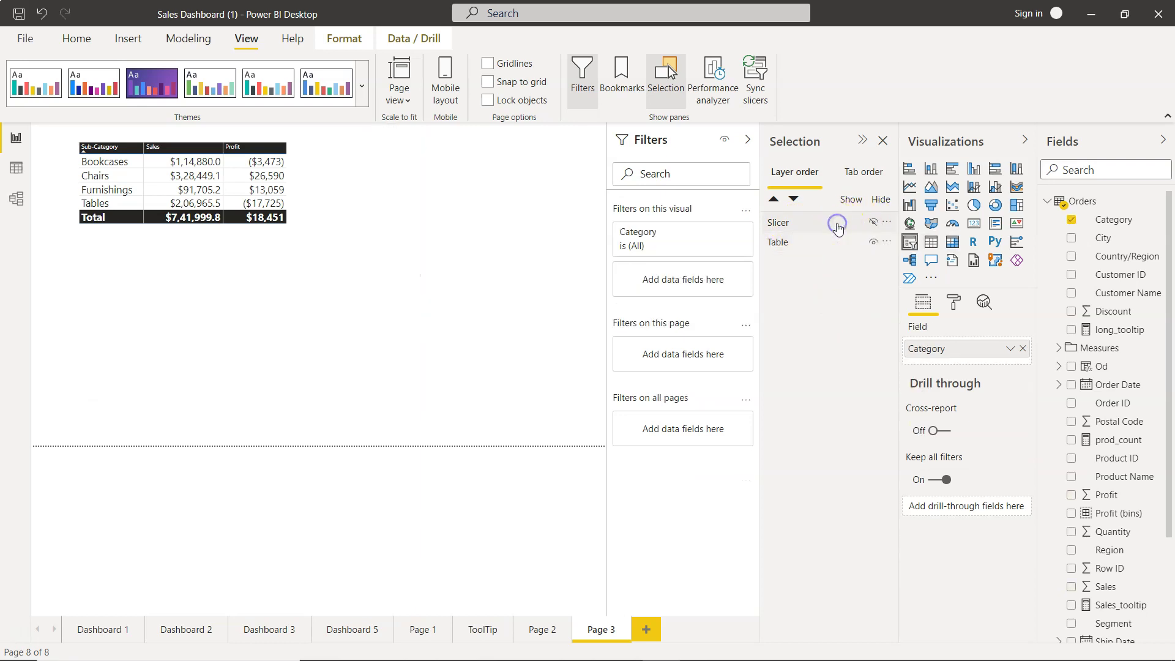
{"action": "left_click", "coordinate": [873, 225]}
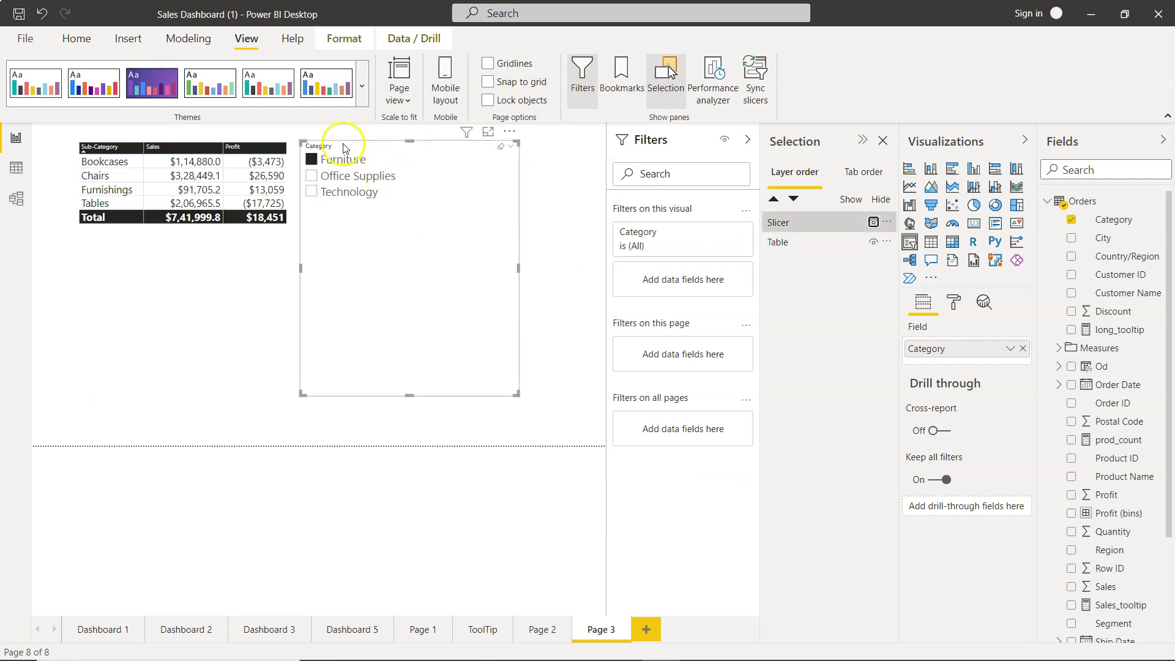
{"action": "left_click", "coordinate": [873, 223]}
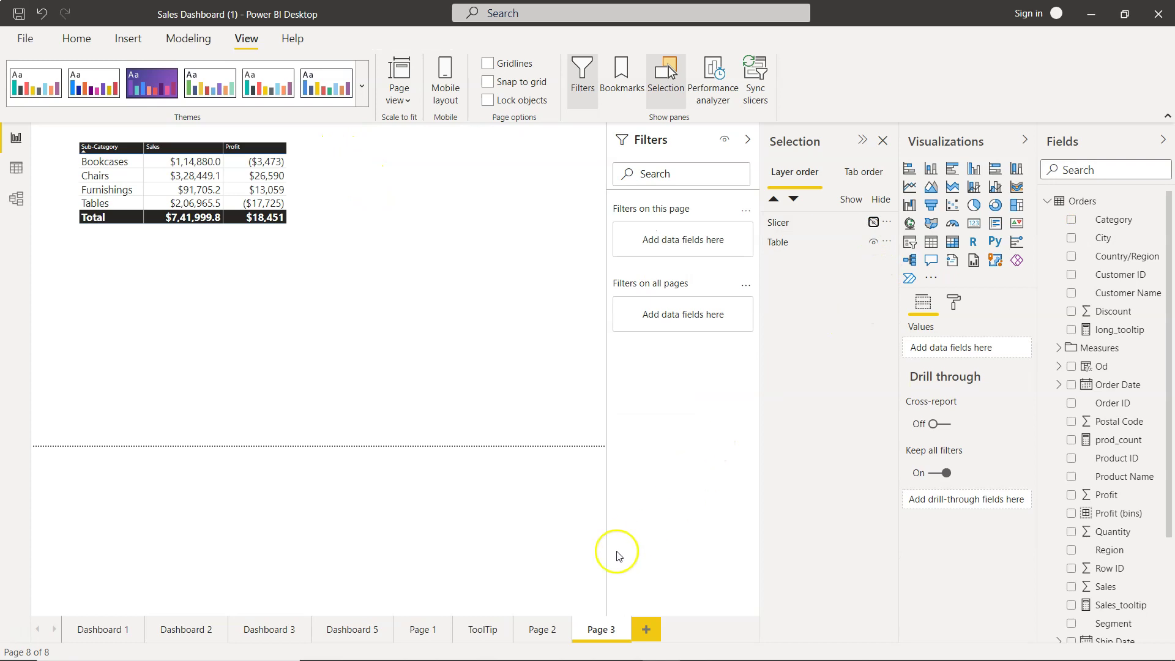
Pick Technology in the Page 2 Category slicer and check Page 3's table.
{"action": "left_click", "coordinate": [547, 629]}
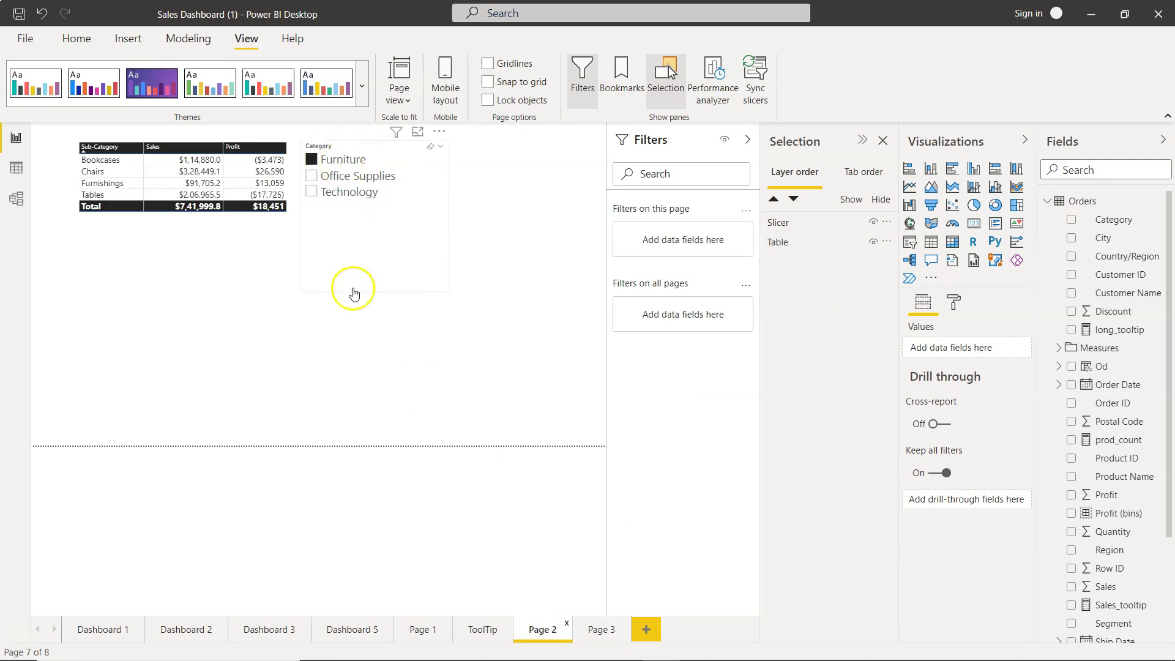
{"action": "mouse_move", "coordinate": [368, 211]}
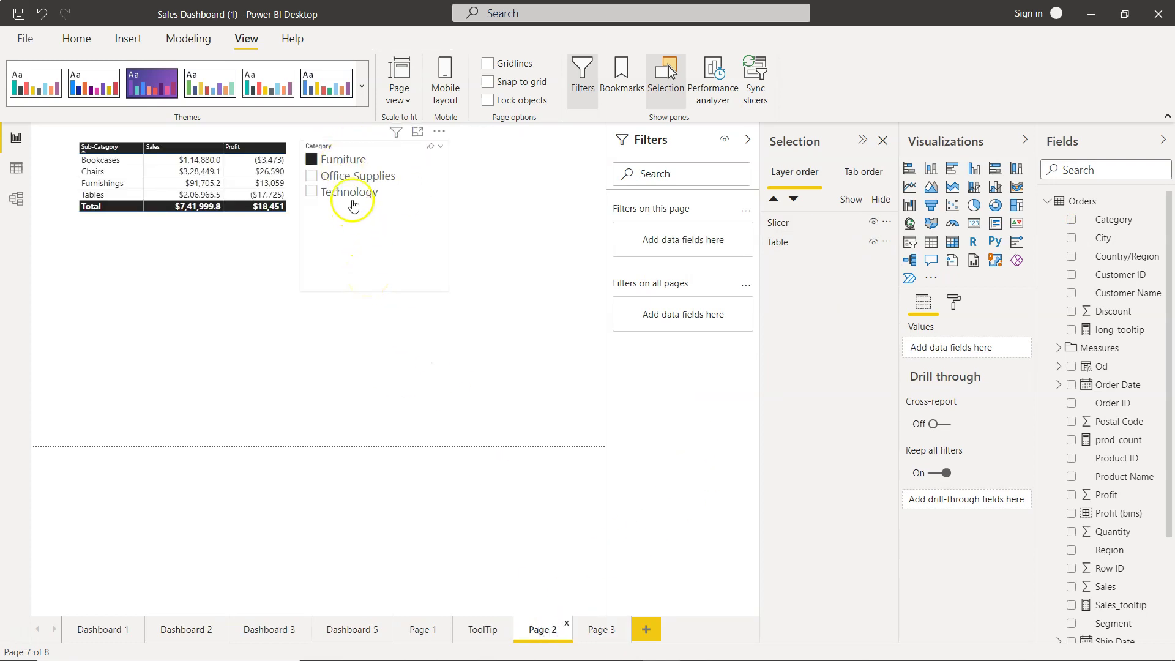
{"action": "left_click", "coordinate": [346, 192]}
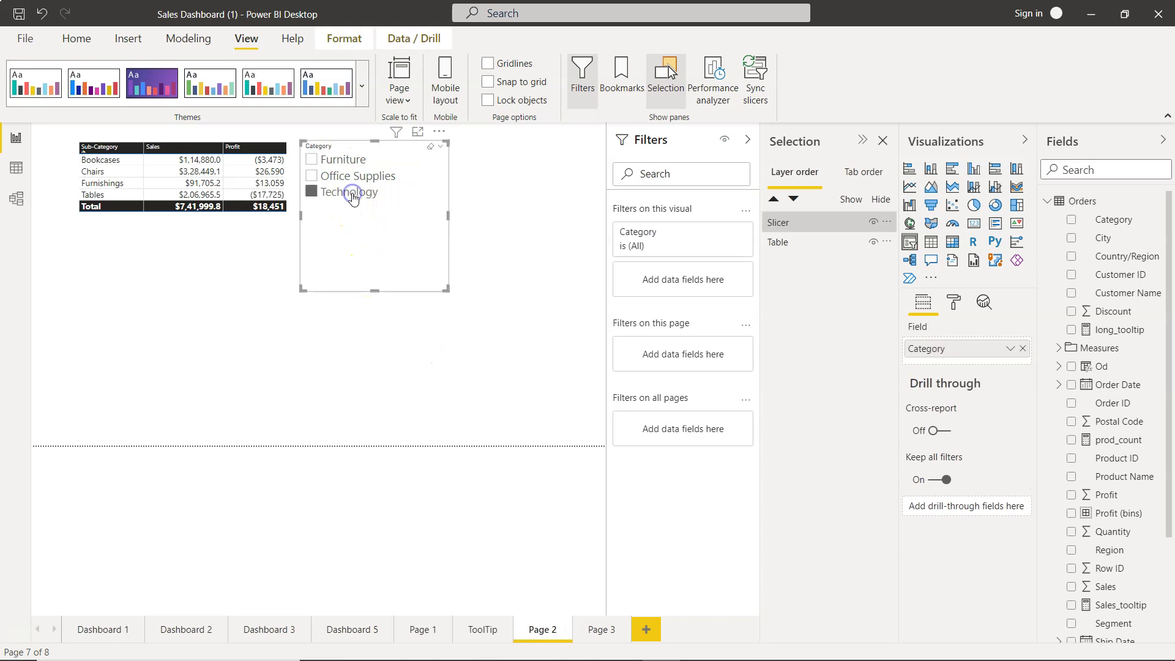
{"action": "left_click", "coordinate": [591, 629]}
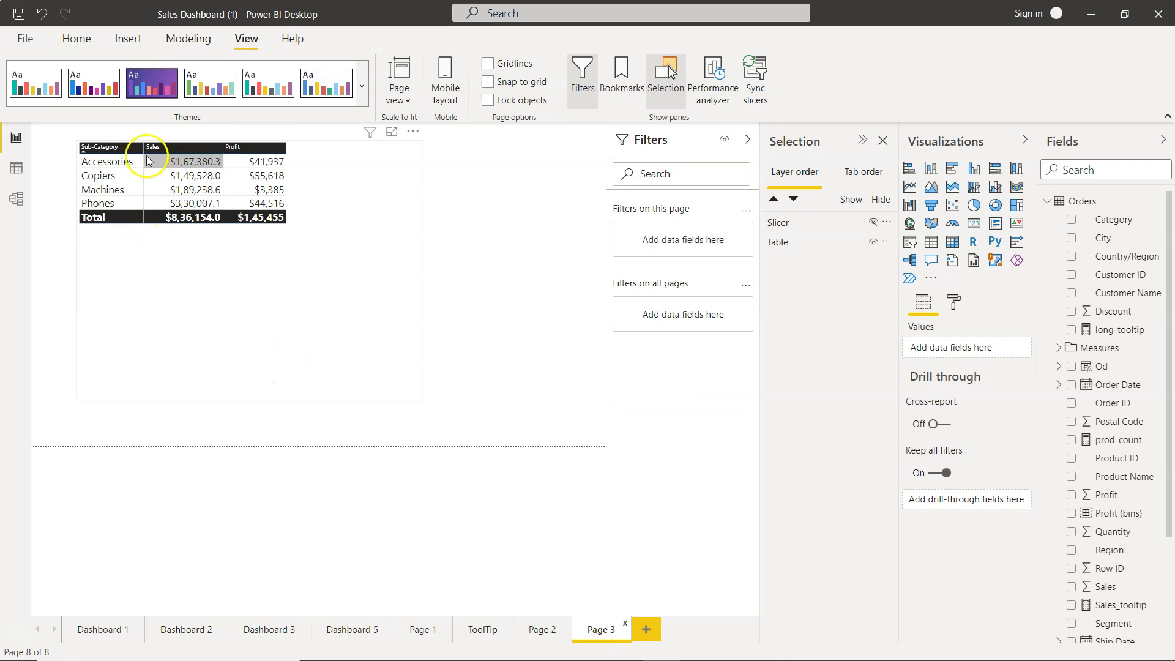